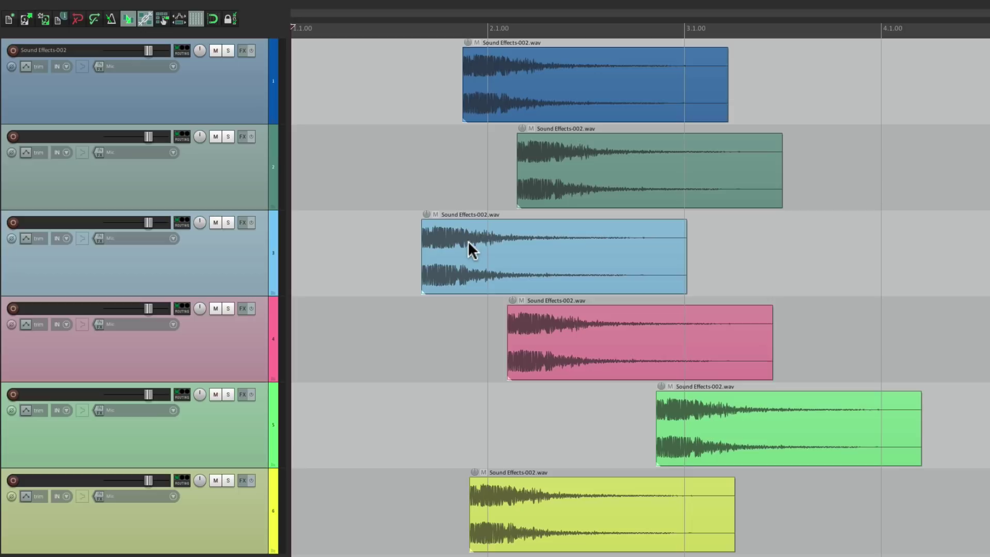
Drag the track 3 Sound Effects-002 item right and back, leaving it at 1.2.71–2.4.11.
mouse_move(468, 242)
left_mouse_down()
mouse_move(425, 242)
mouse_move(533, 242)
mouse_move(464, 242)
left_mouse_up()
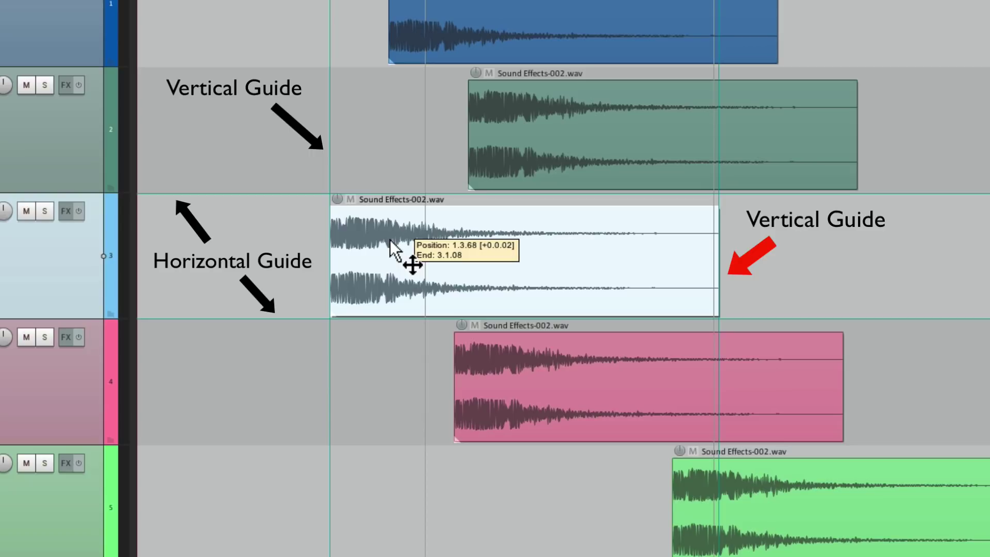
left_click_drag(390, 239, 431, 248)
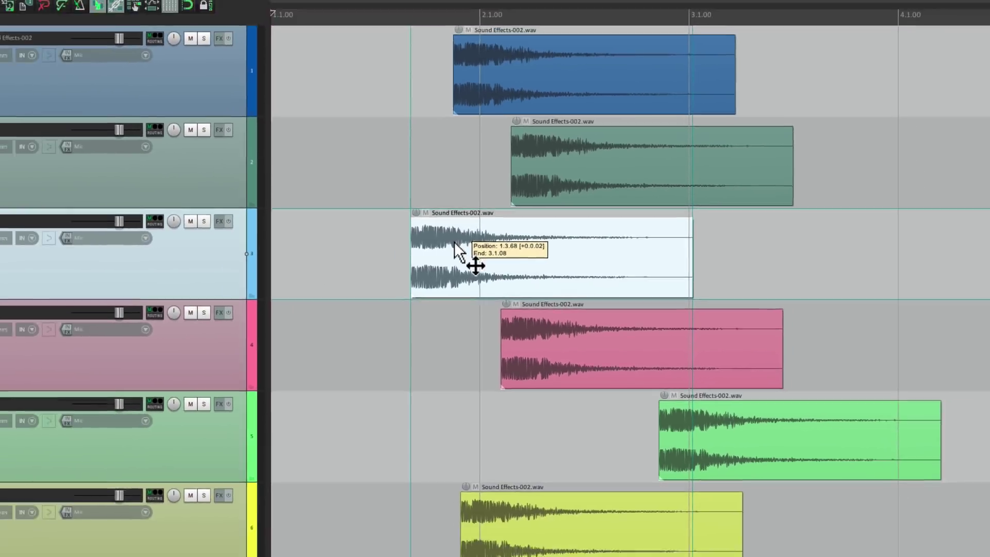
left_click_drag(491, 242, 417, 252)
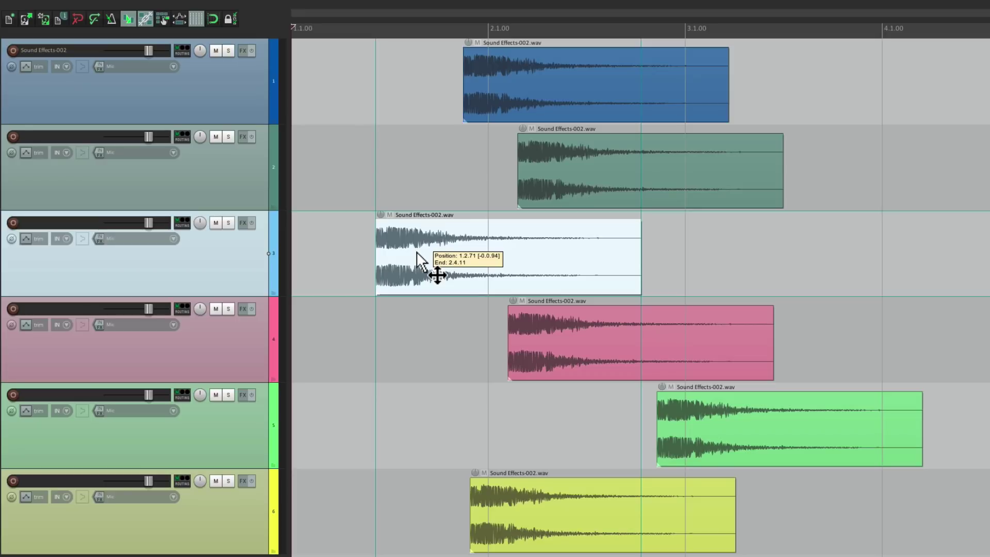
Uncheck 'Show guide lines when editing' in Appearance preferences, then drag the track 3 item to 1.3.22.
left_click_drag(416, 257, 419, 252)
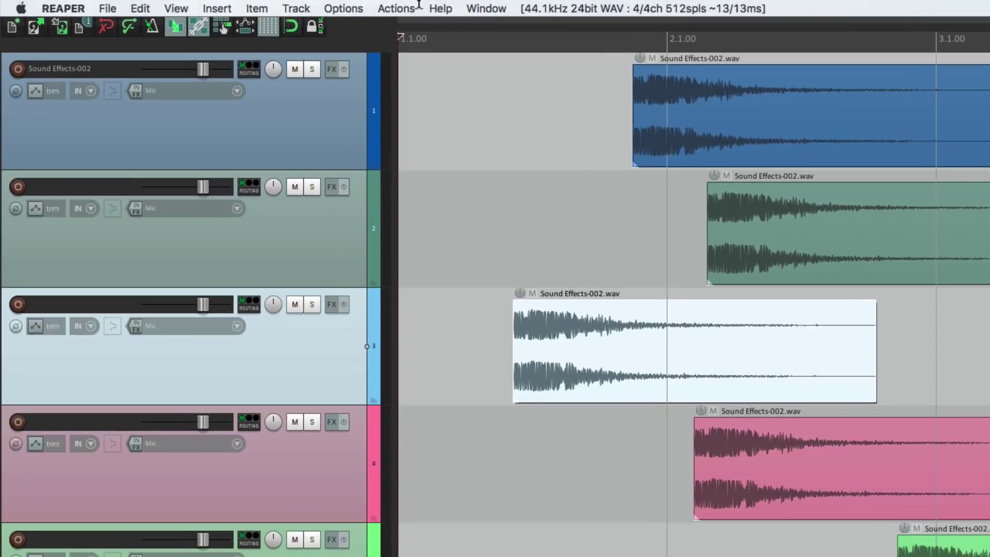
left_click(344, 7)
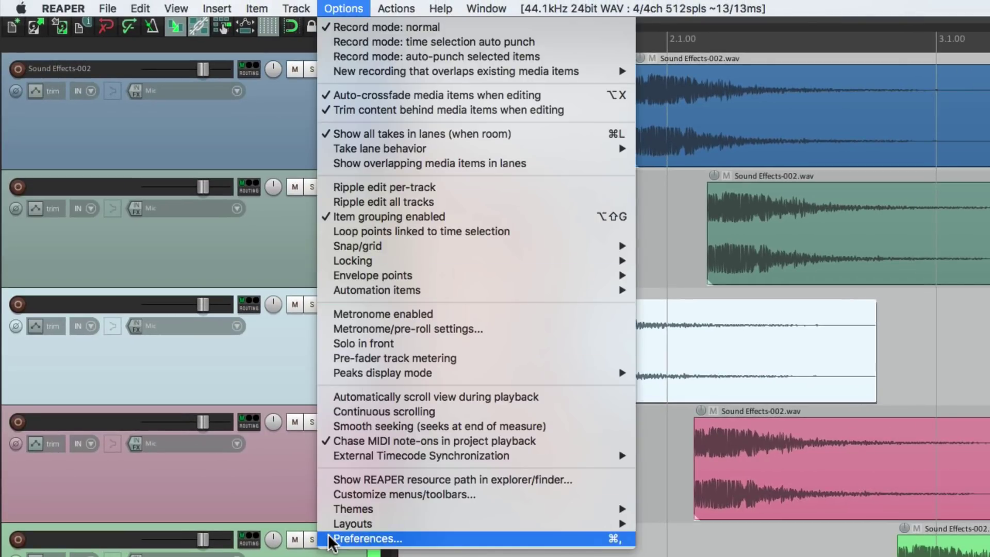
left_click(361, 538)
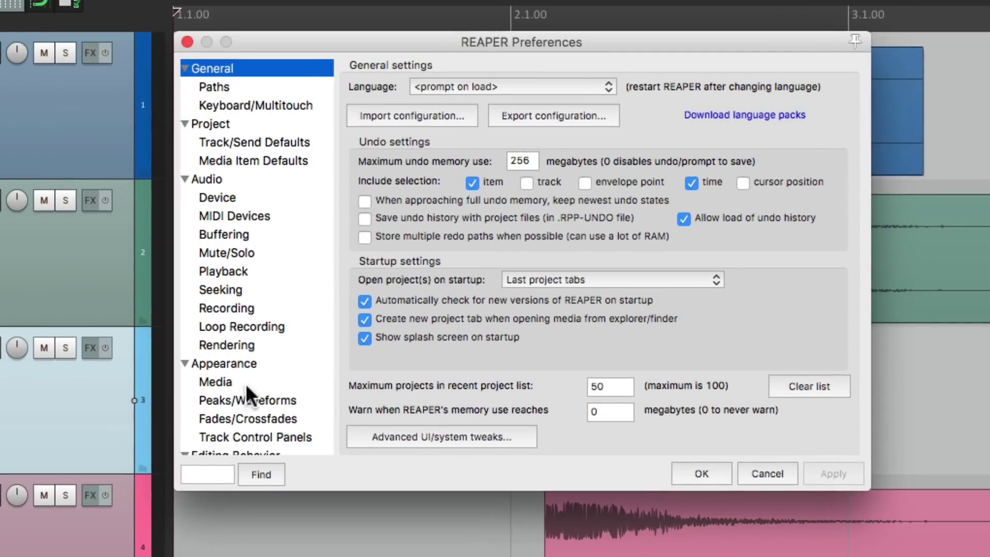
left_click(252, 367)
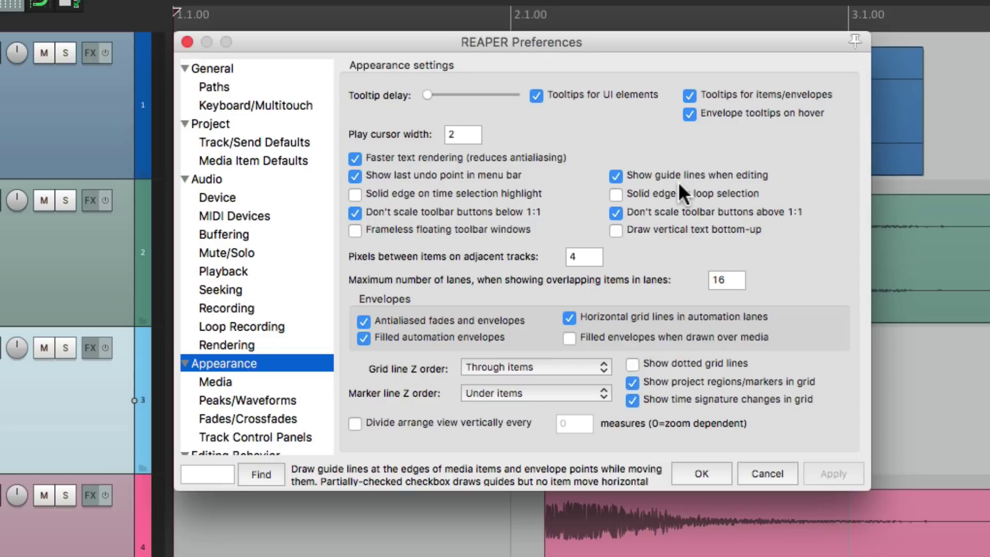
left_click(615, 175)
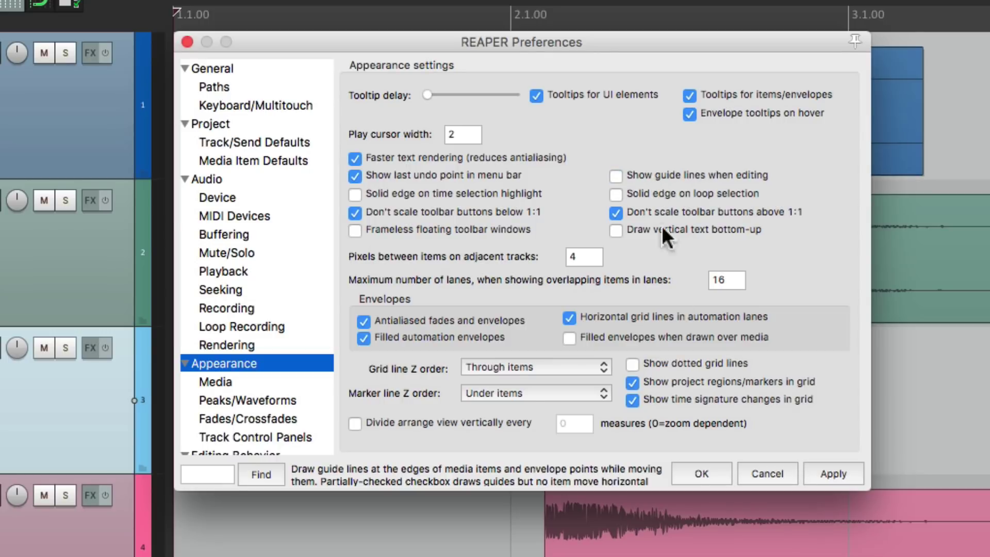
left_click(698, 475)
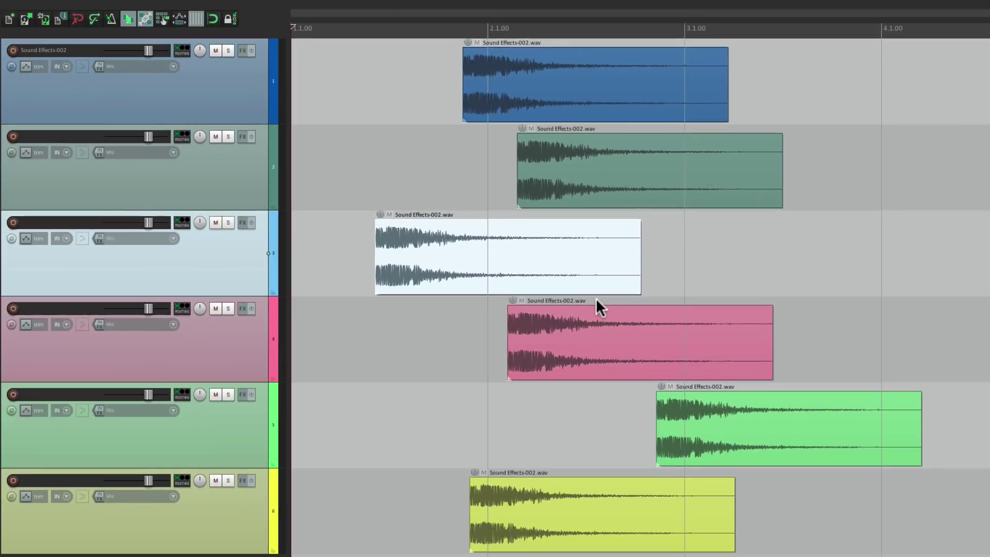
left_click_drag(438, 237, 470, 244)
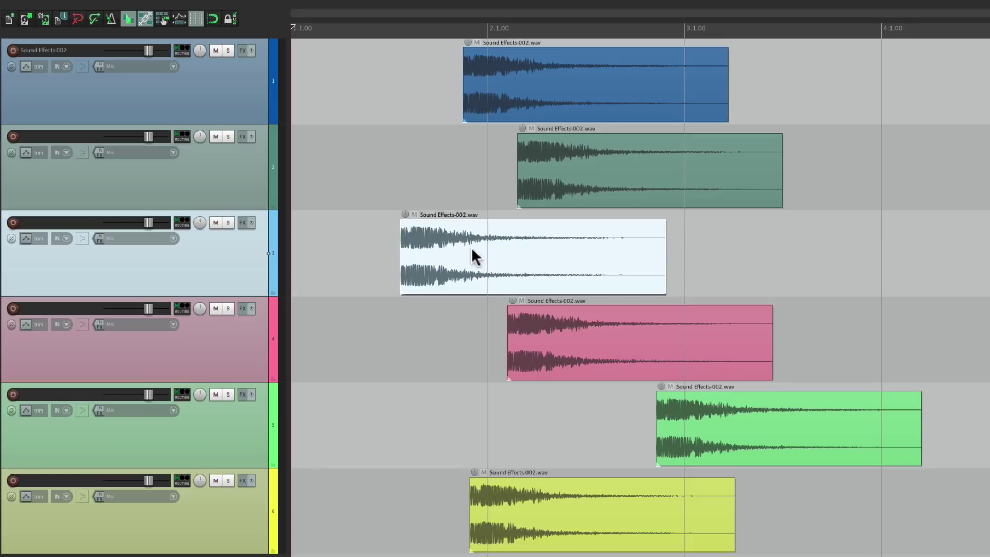
Set 'Show guide lines when editing' to partially checked and drag the track 3 item to 1.3.59.
key("super+comma")
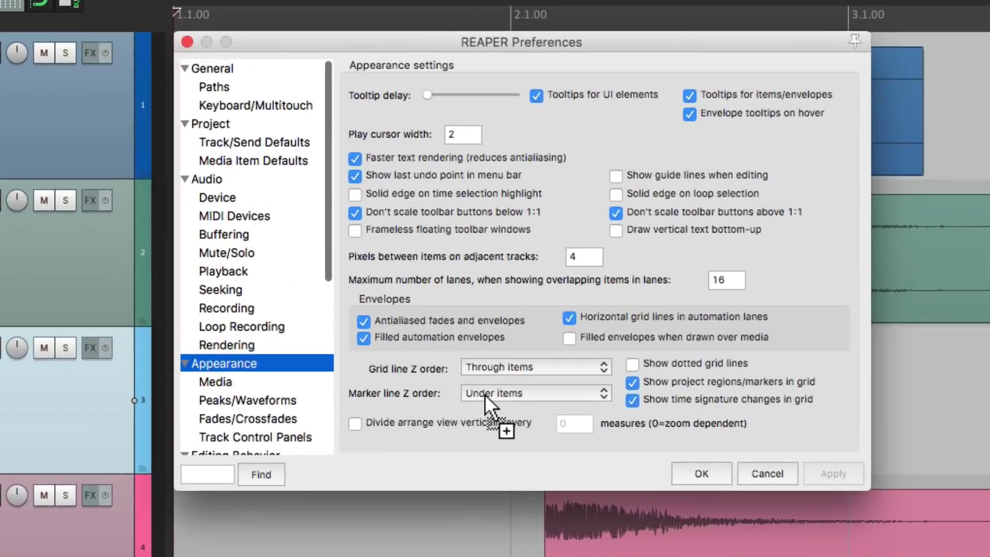
left_click(616, 176)
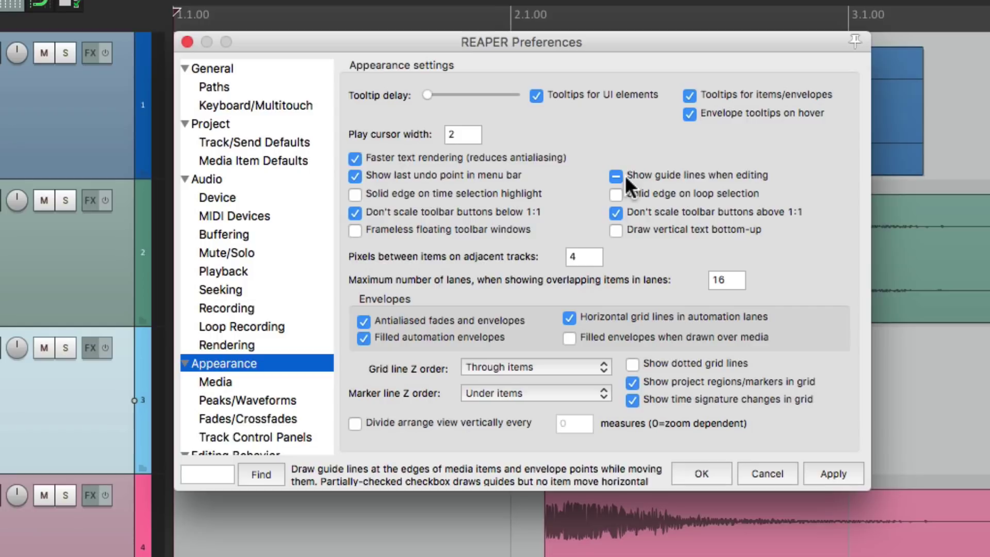
left_click(688, 466)
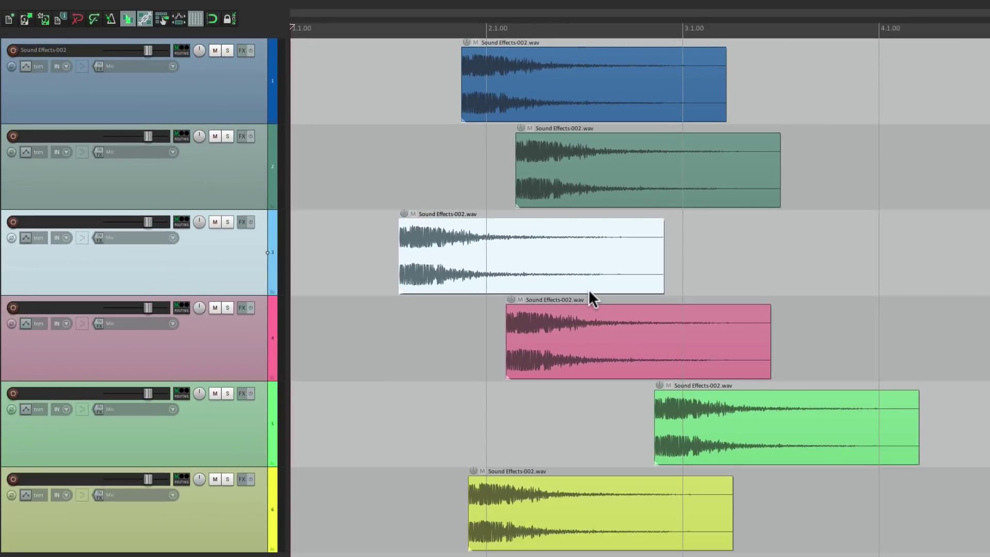
left_click_drag(456, 255, 481, 264)
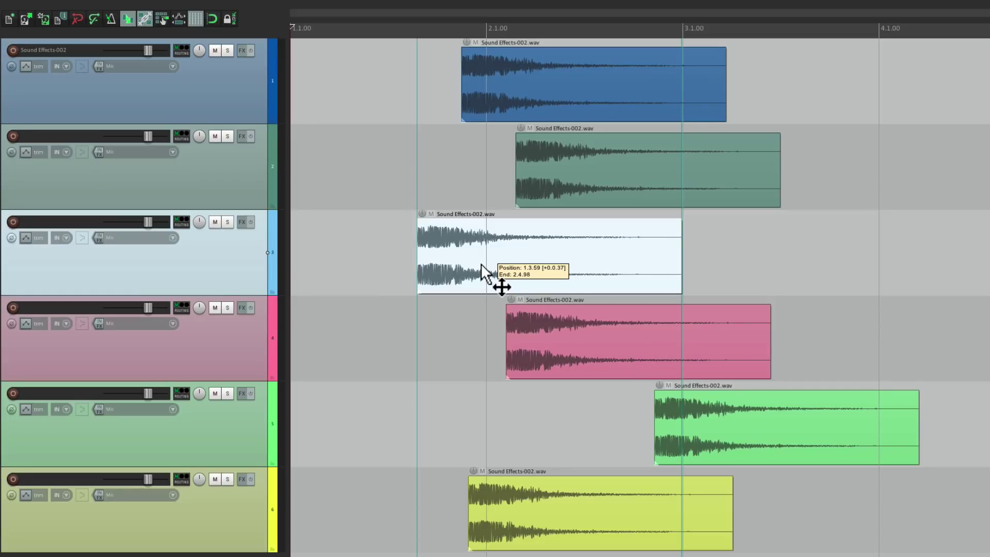
Drop the track 3 item and reapply the Appearance preferences.
left_click_drag(481, 264, 481, 263)
key("super+comma")
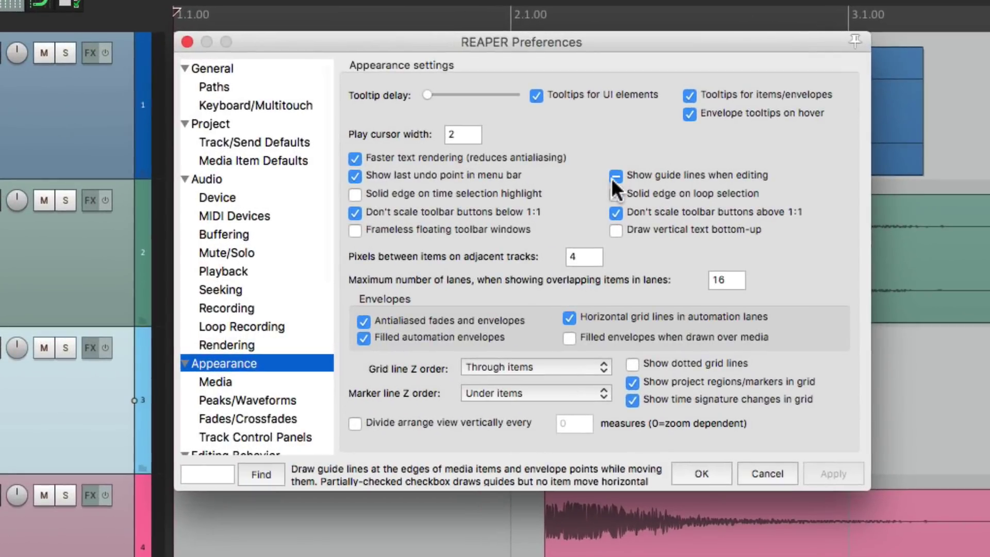
left_click(689, 472)
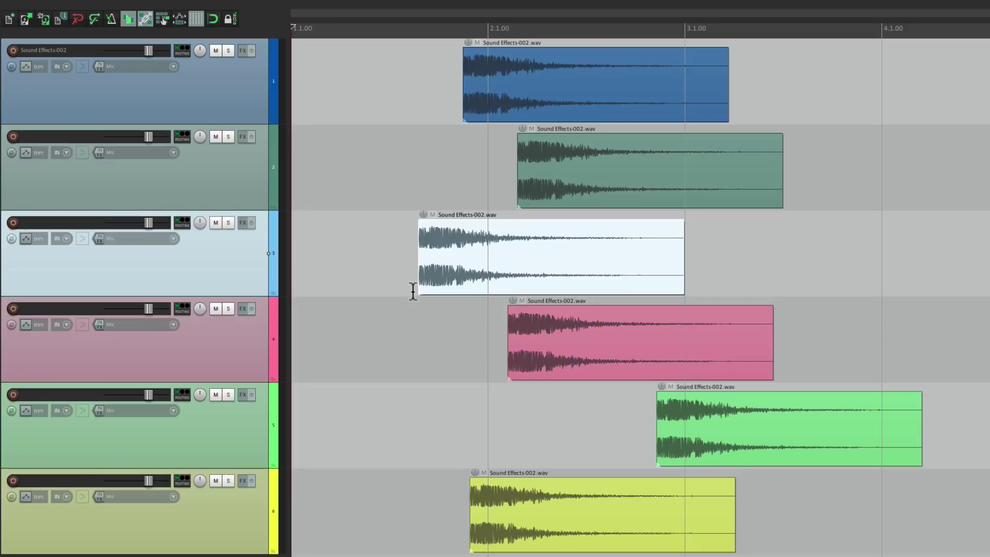
Move the track 3 item back and forth, leaving it at 1.3.55–2.4.95.
scroll(412, 291, "down", 8)
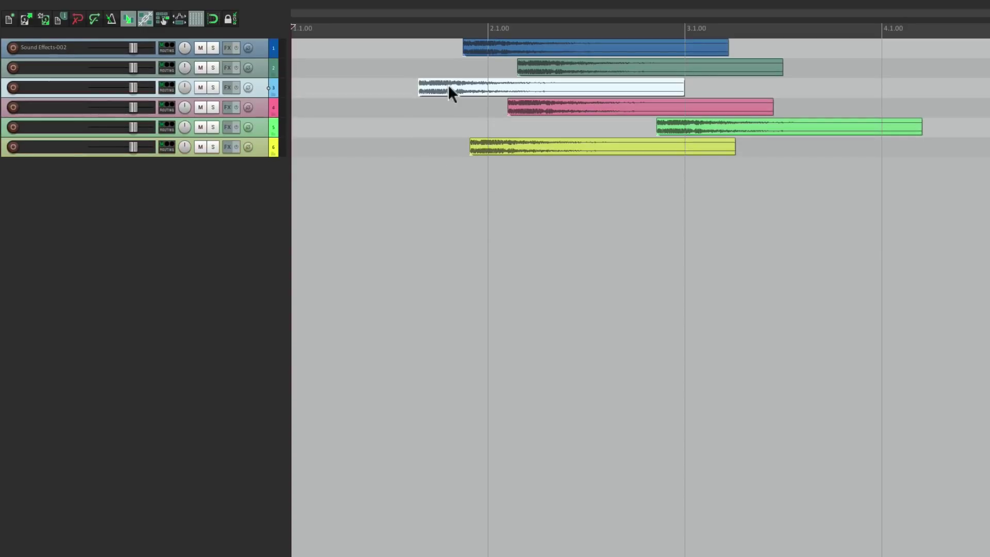
mouse_move(448, 89)
left_mouse_down()
mouse_move(463, 89)
mouse_move(433, 92)
left_mouse_up()
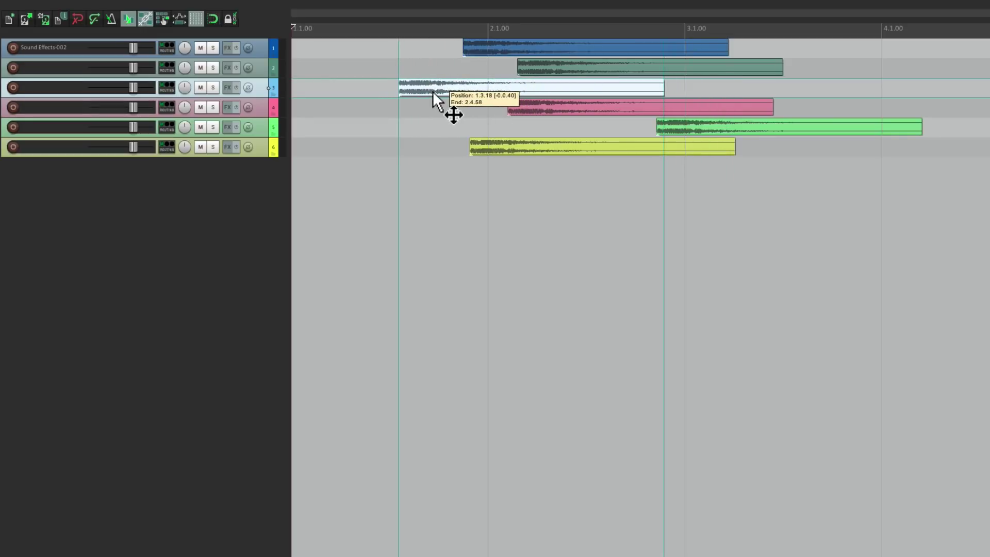
mouse_move(432, 91)
left_mouse_down()
mouse_move(550, 93)
mouse_move(450, 93)
left_mouse_up()
scroll(450, 96, "up", 5)
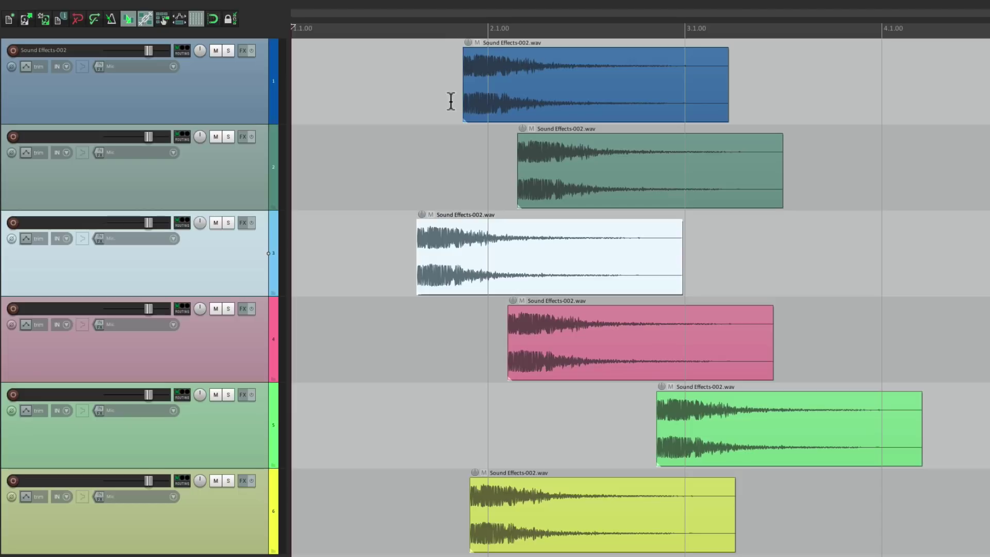
Turn off editing guide lines in Appearance preferences and drag the track 3 item back and forth.
key("super+comma")
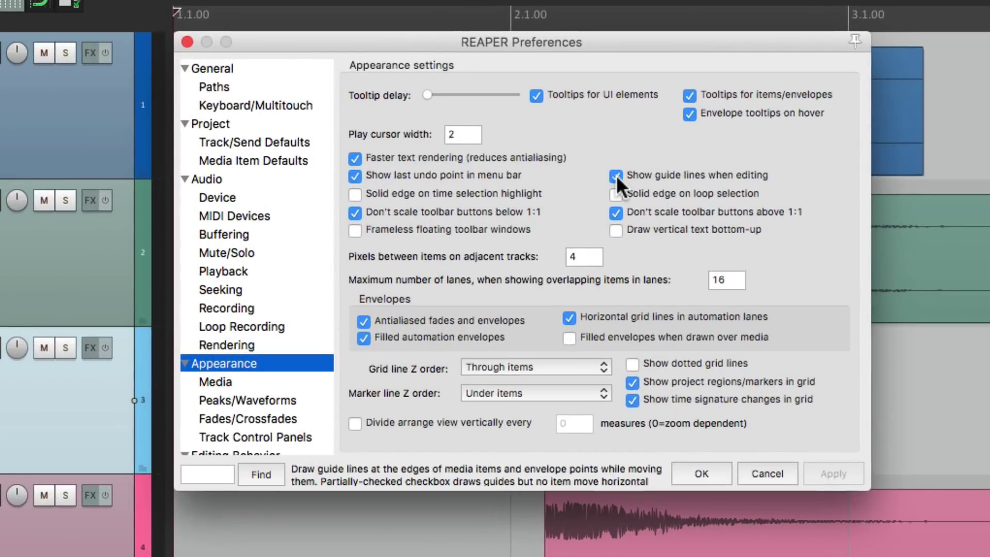
left_click(701, 473)
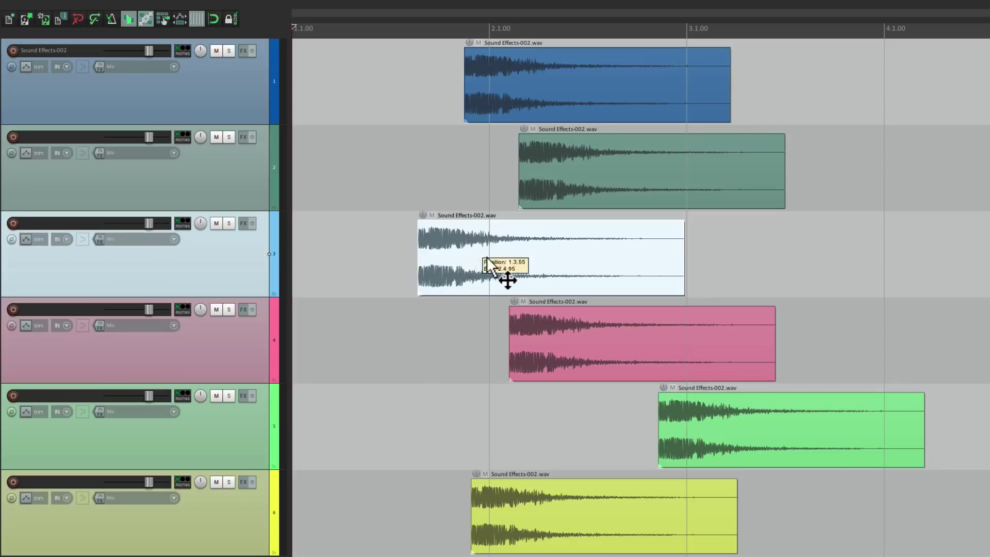
left_click_drag(487, 258, 445, 260)
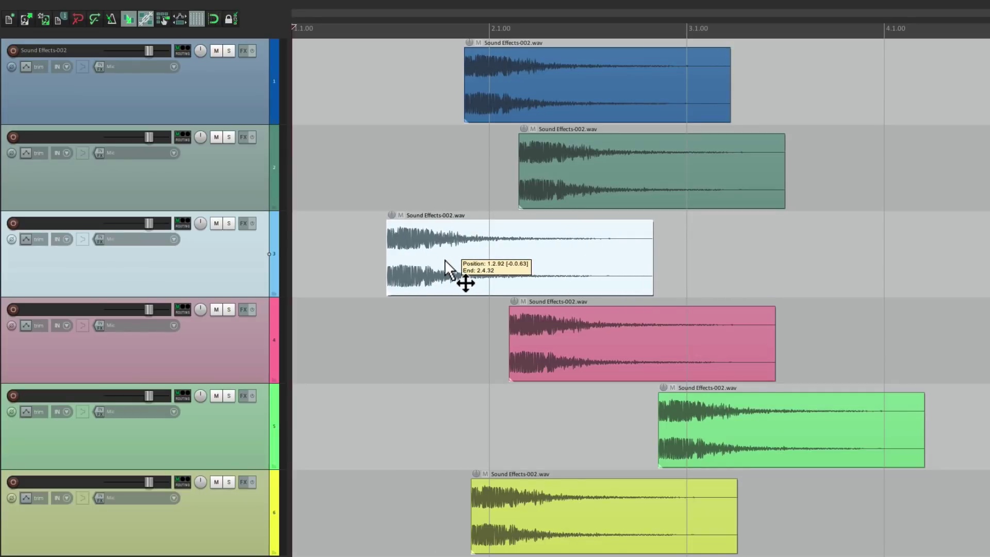
left_click_drag(445, 260, 490, 282)
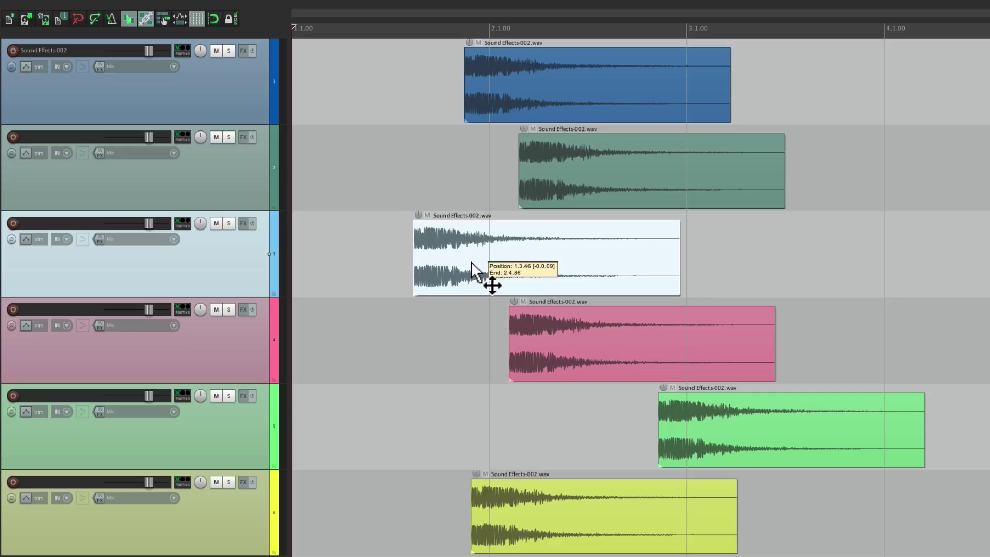
Set 'Show guide lines when editing' to partially checked.
key("super+comma")
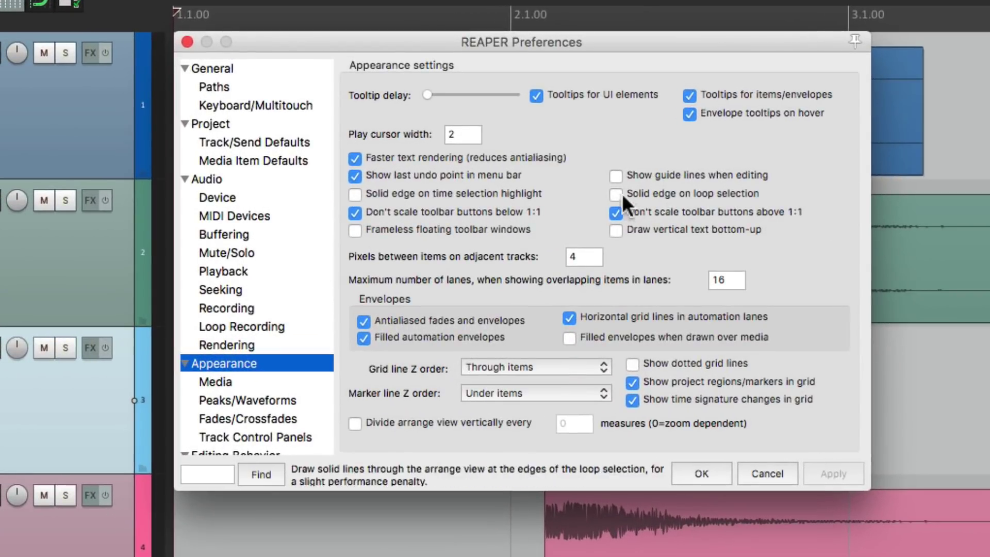
left_click(569, 136)
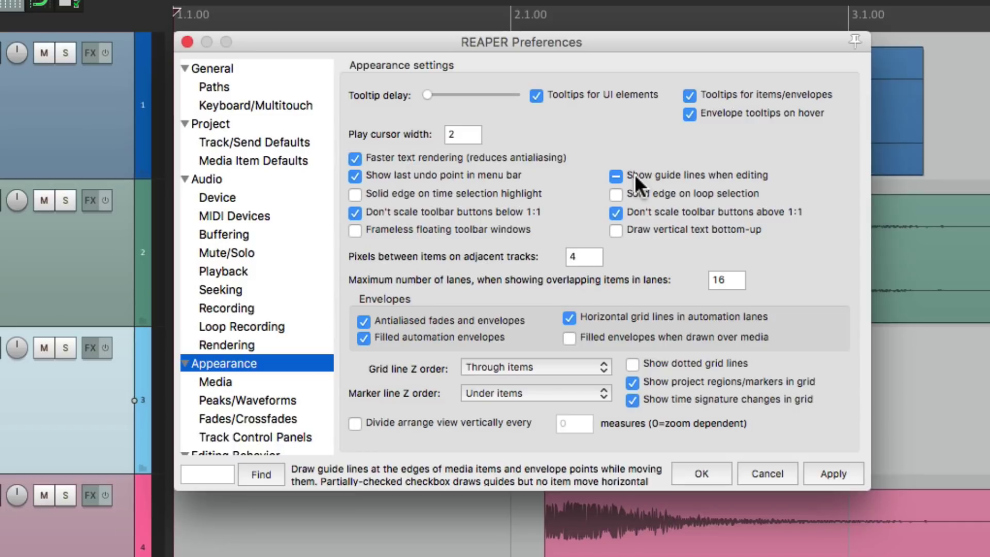
left_click(699, 471)
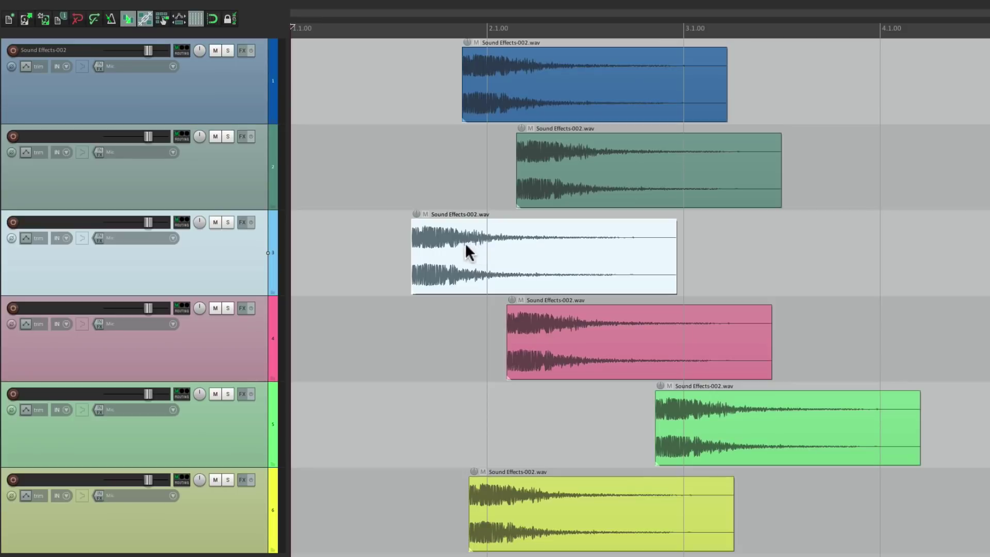
Drag the track 3 item with partial guides, then uncheck 'Show guide lines when editing'.
mouse_move(466, 249)
left_mouse_down()
mouse_move(501, 267)
mouse_move(533, 268)
mouse_move(483, 268)
mouse_move(637, 264)
mouse_move(465, 266)
left_mouse_up()
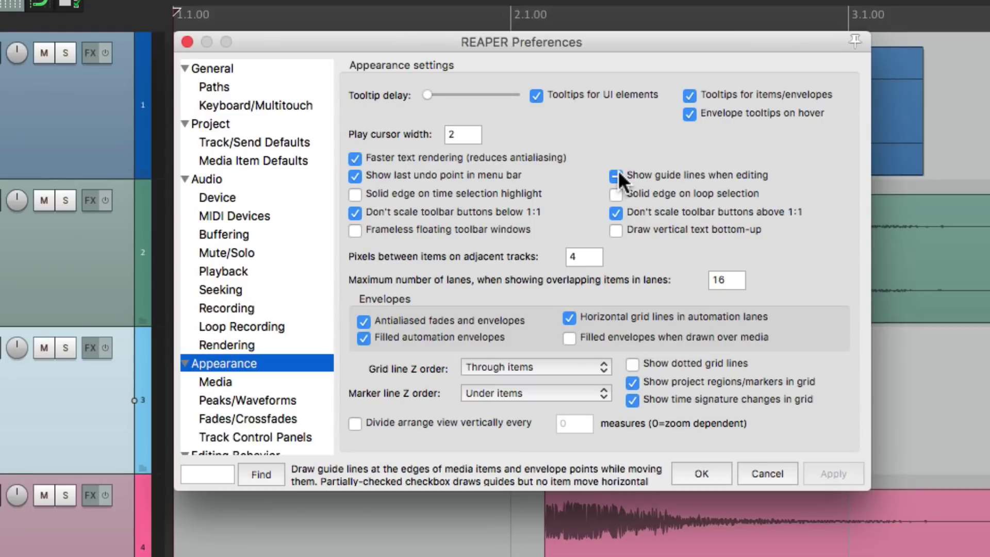
left_click(600, 98)
left_click(689, 481)
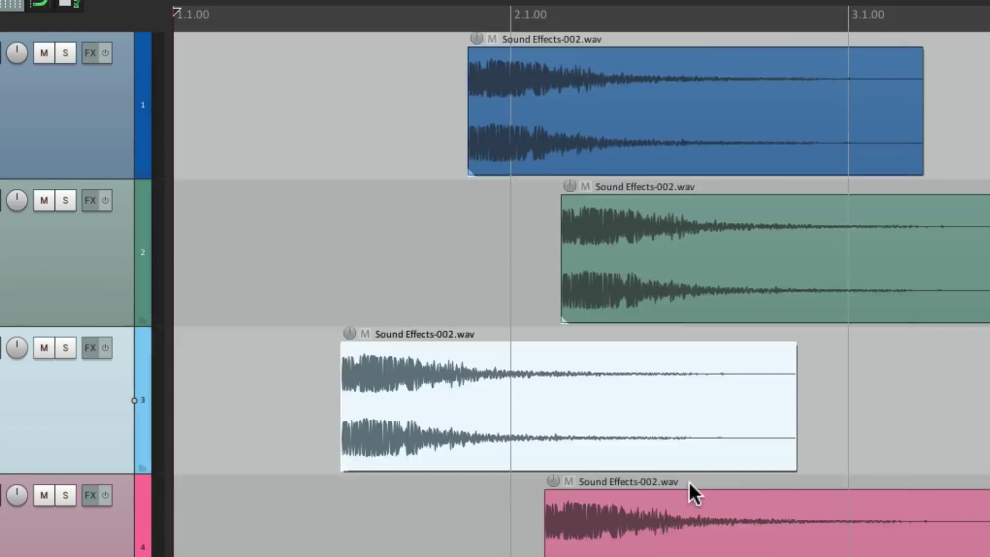
Drag the track 3 item without guides, then fully check 'Show guide lines when editing'.
left_click_drag(449, 402, 586, 406)
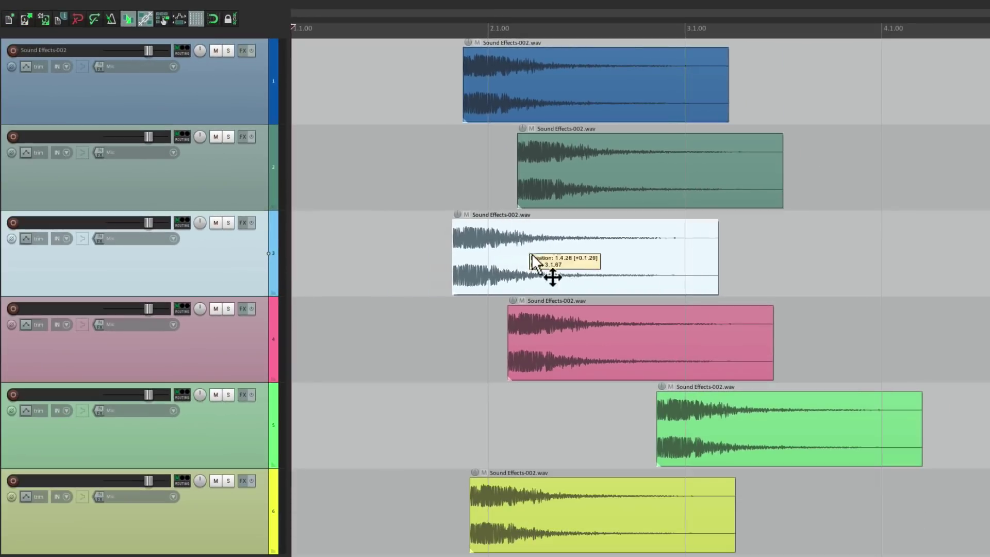
left_click_drag(532, 255, 480, 258)
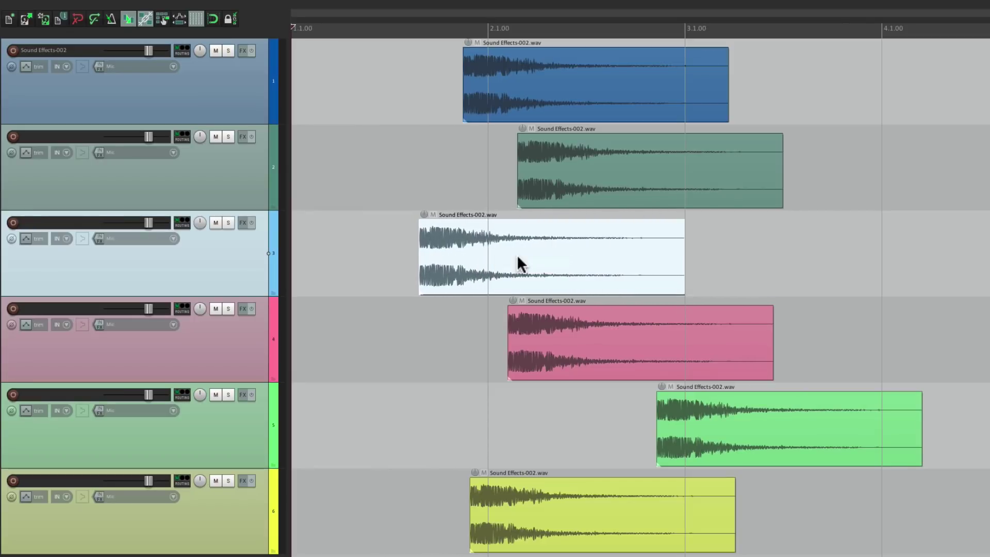
key("super+comma")
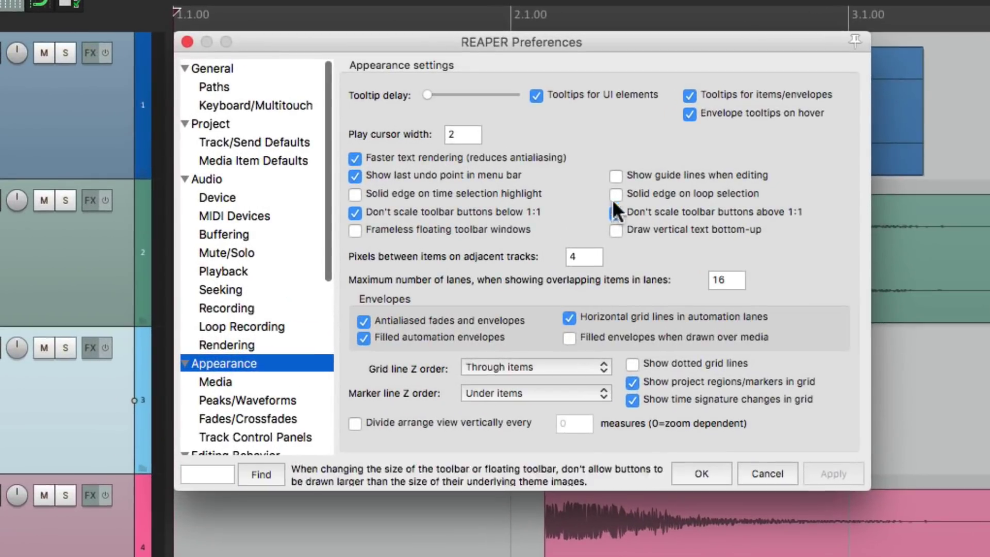
left_click(615, 174)
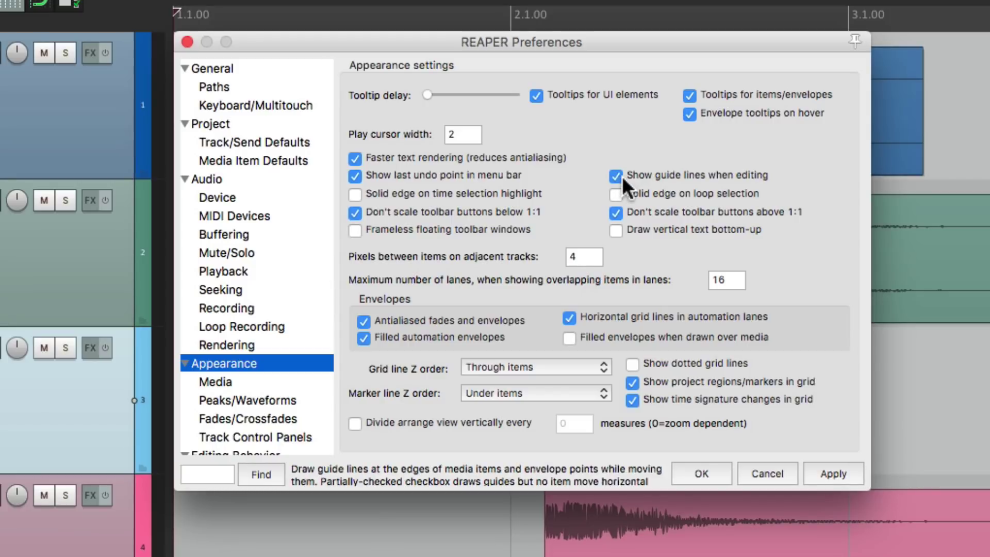
left_click(683, 475)
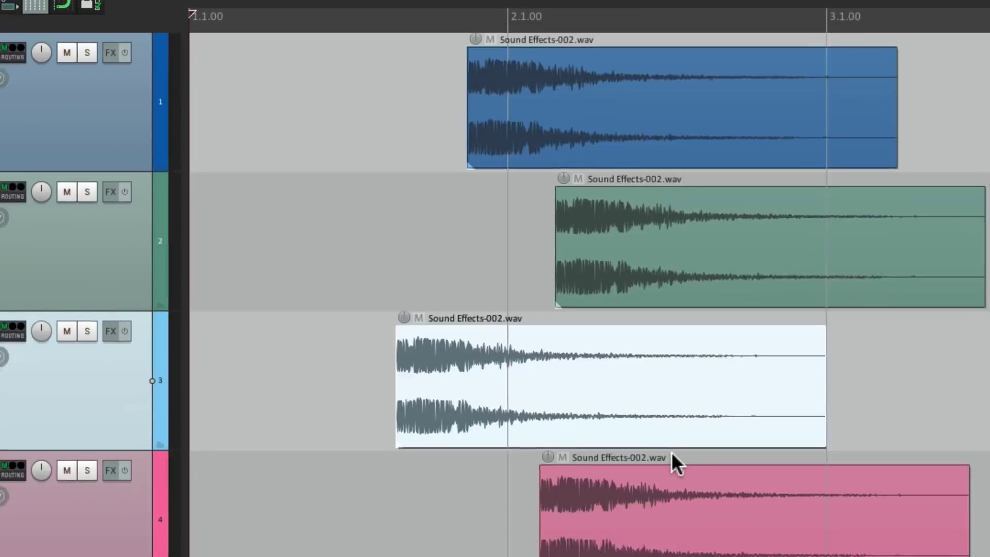
Drag the track 3 item left with full guide lines, dropping it well before bar 2.
left_click_drag(461, 251, 408, 268)
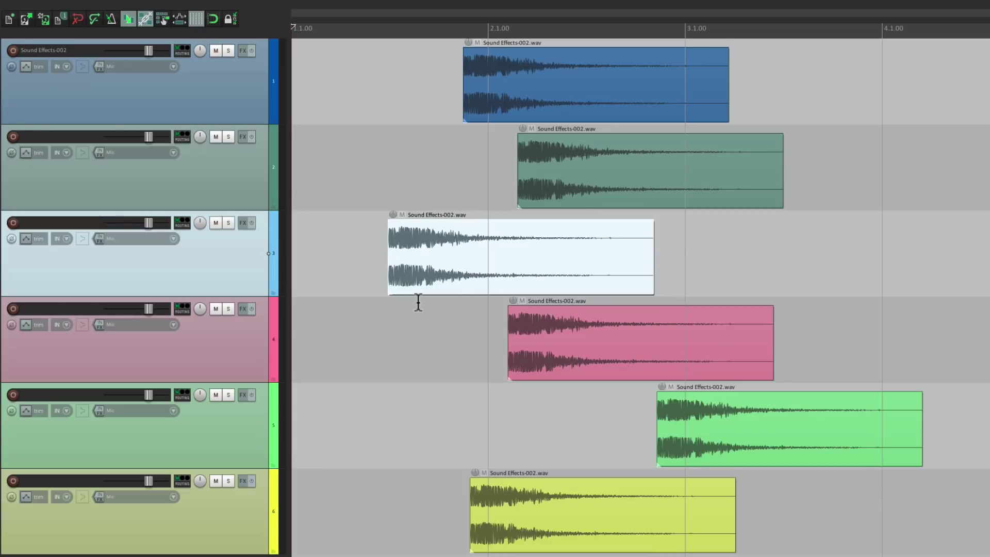